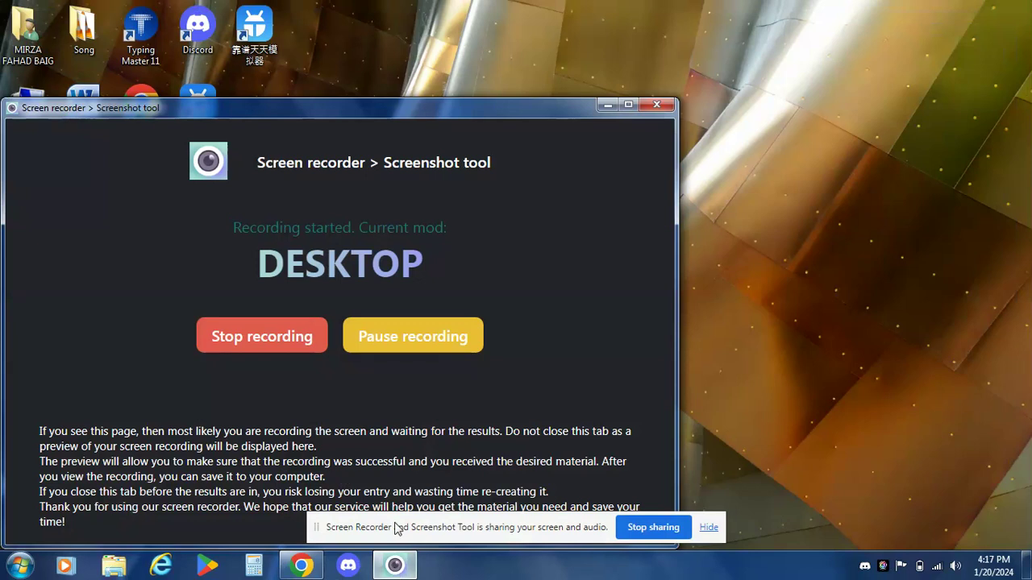
- Minimize the screen recorder window and search the computer's programs for "sniping tool", then clear the search
left_click(605, 105)
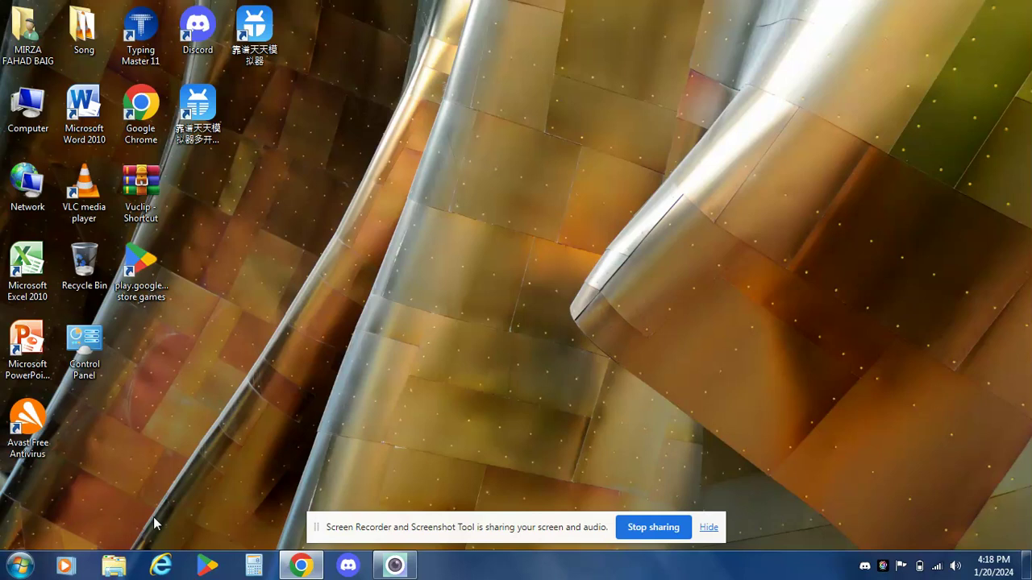
key("super")
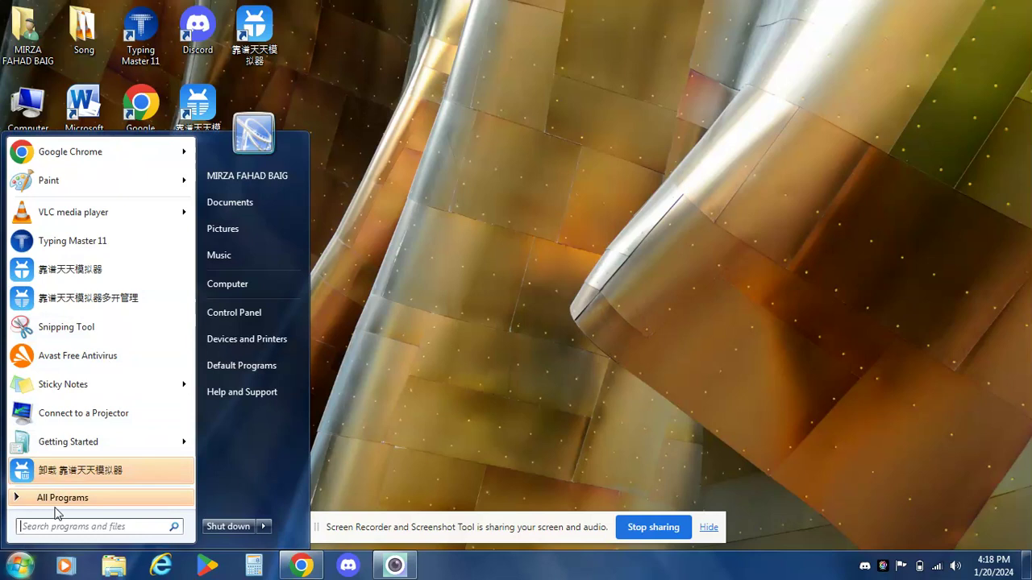
left_click(48, 526)
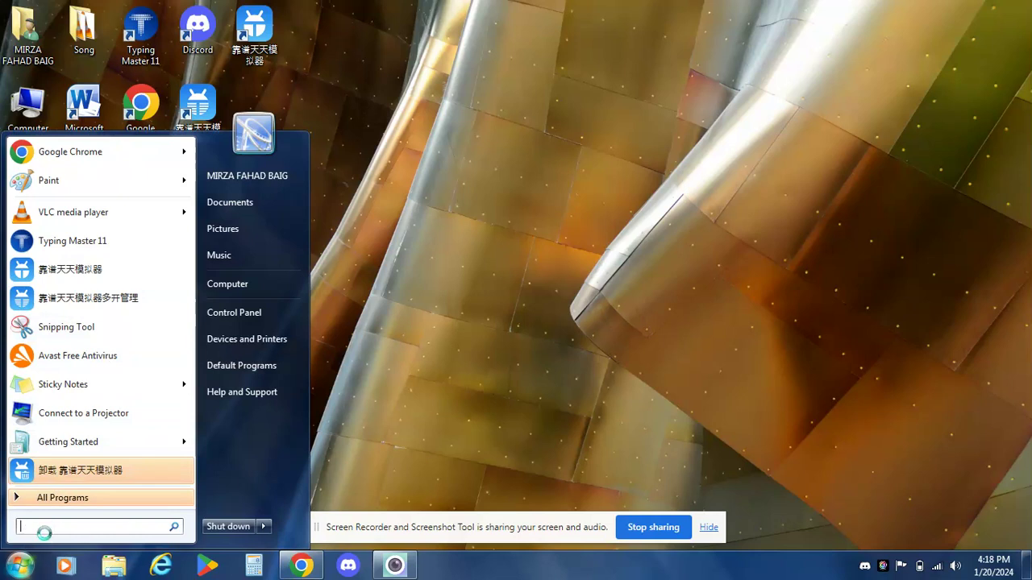
type("snipin")
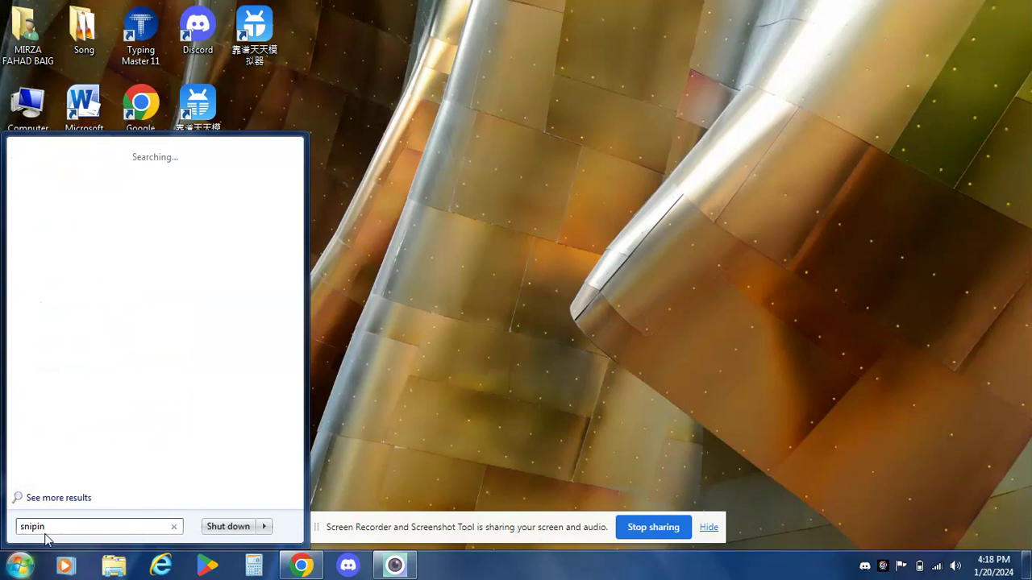
type("g tool")
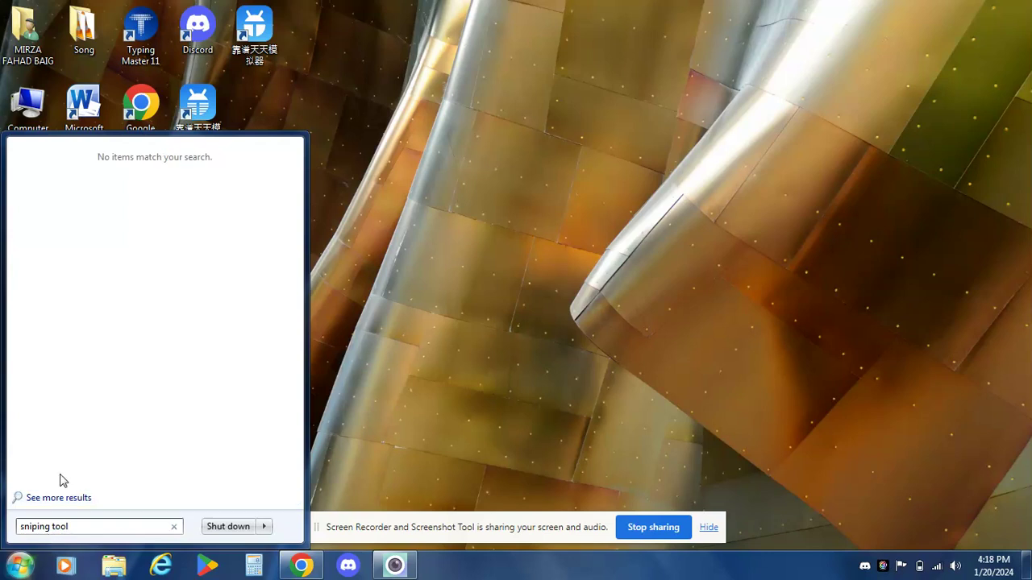
left_click(173, 528)
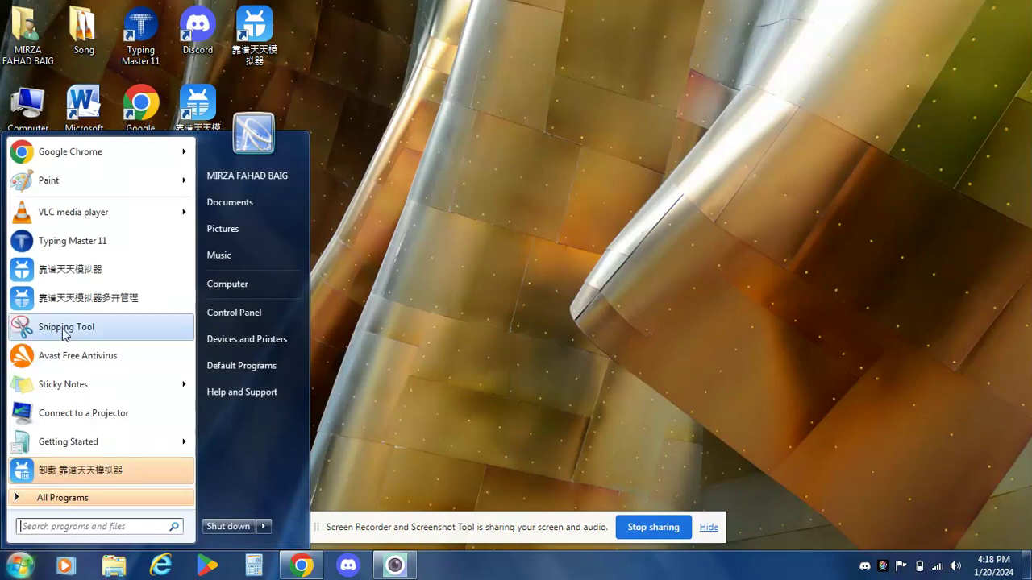
- Open the Snipping Tool and capture the entire desktop area above the taskbar as a rectangular snip
mouse_move(170, 387)
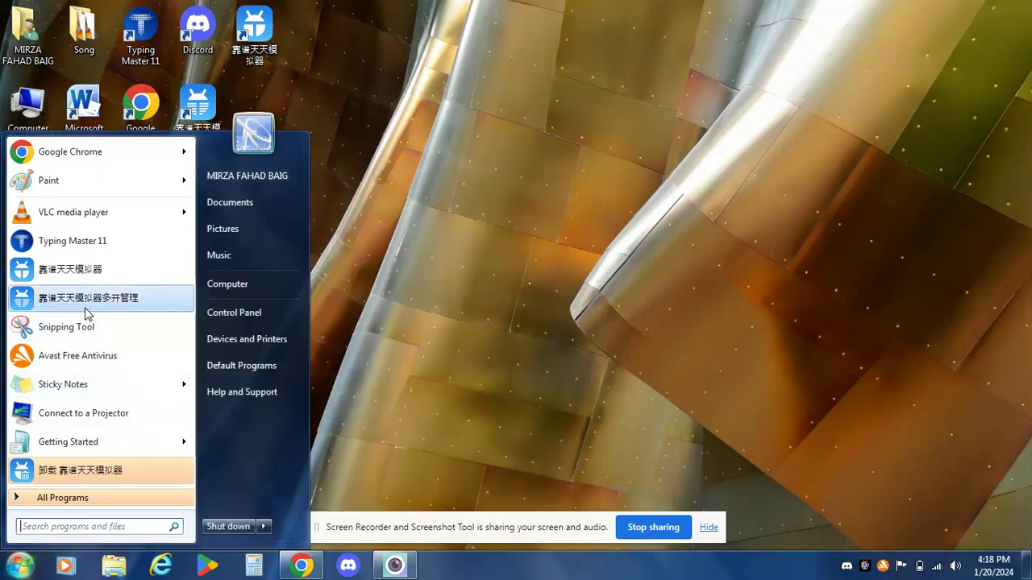
left_click(80, 333)
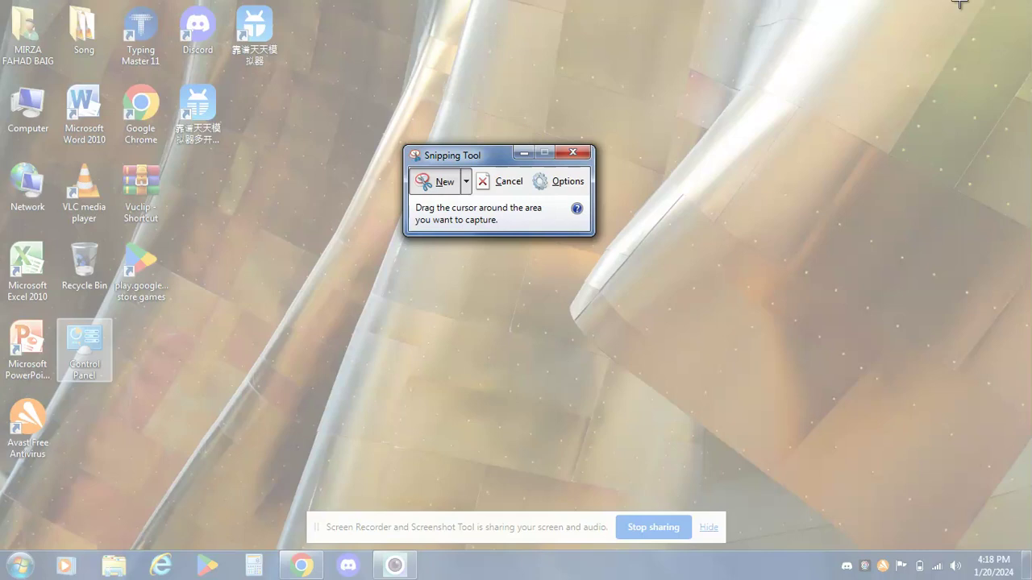
left_click_drag(1030, 1, 3, 552)
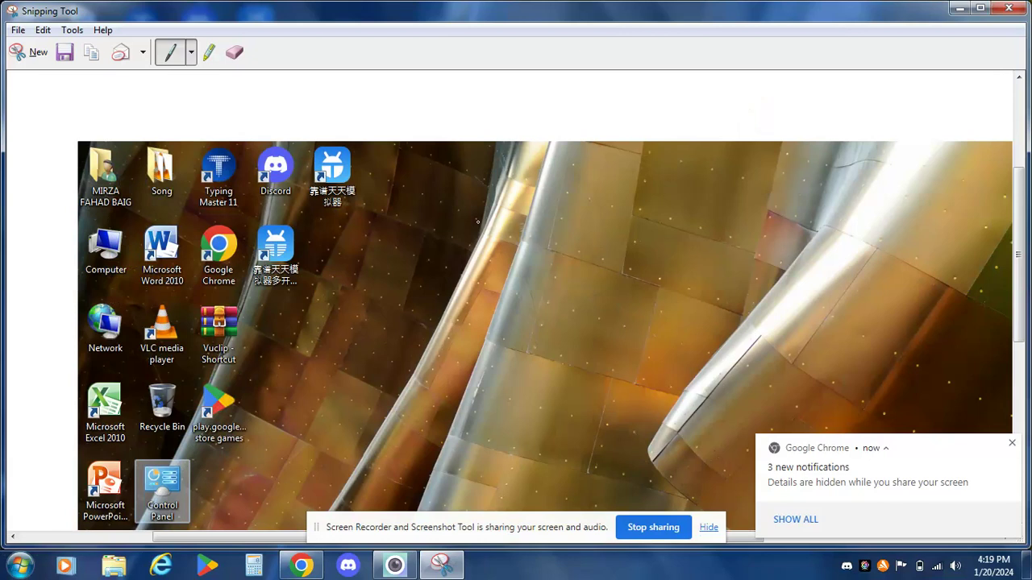
- Draw a freehand pen stroke across the middle of the snip and remove it with the eraser
scroll(616, 221, "down", 5)
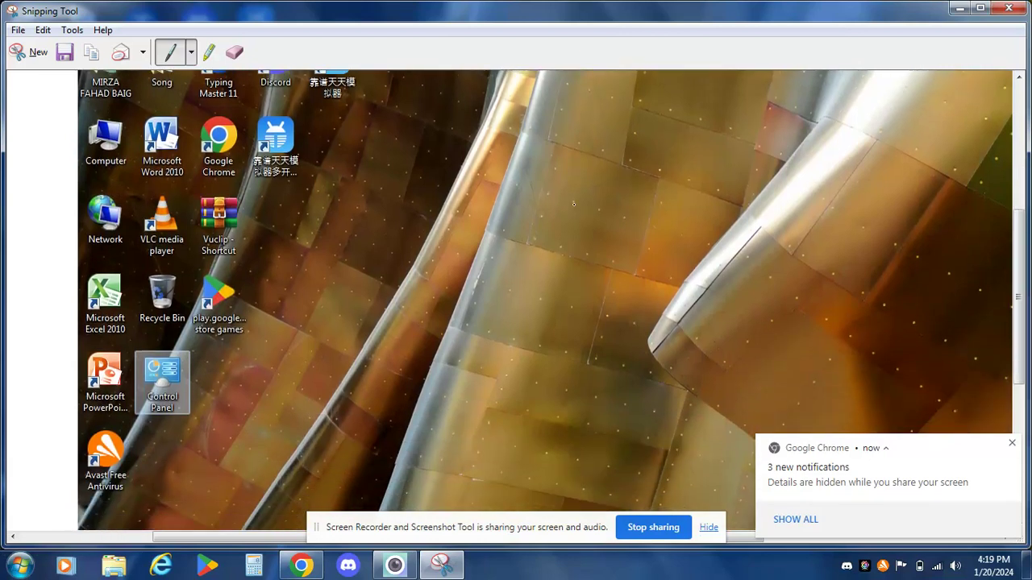
mouse_move(525, 233)
left_mouse_down()
mouse_move(592, 214)
mouse_move(195, 309)
mouse_move(420, 271)
left_mouse_up()
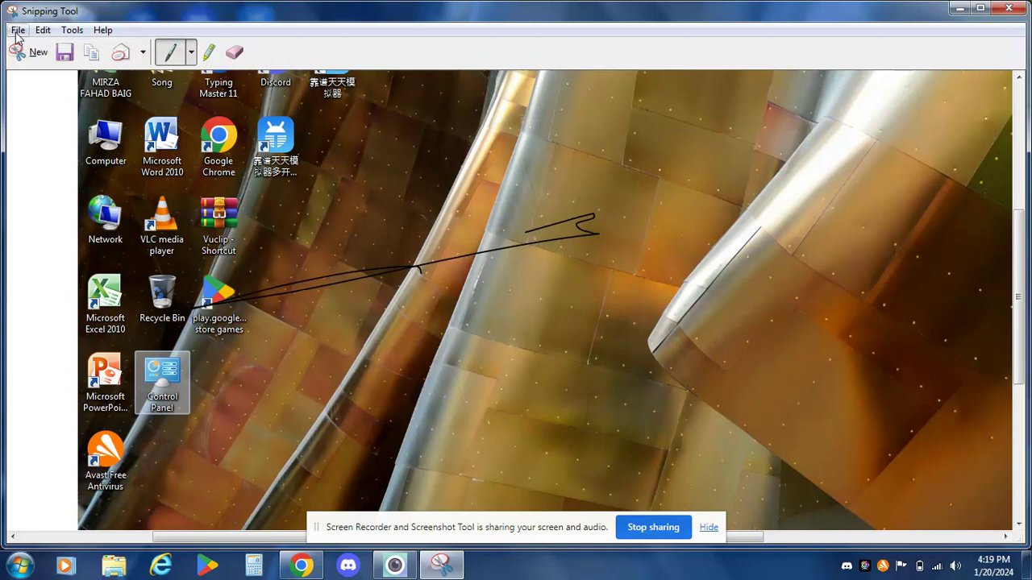
left_click(235, 52)
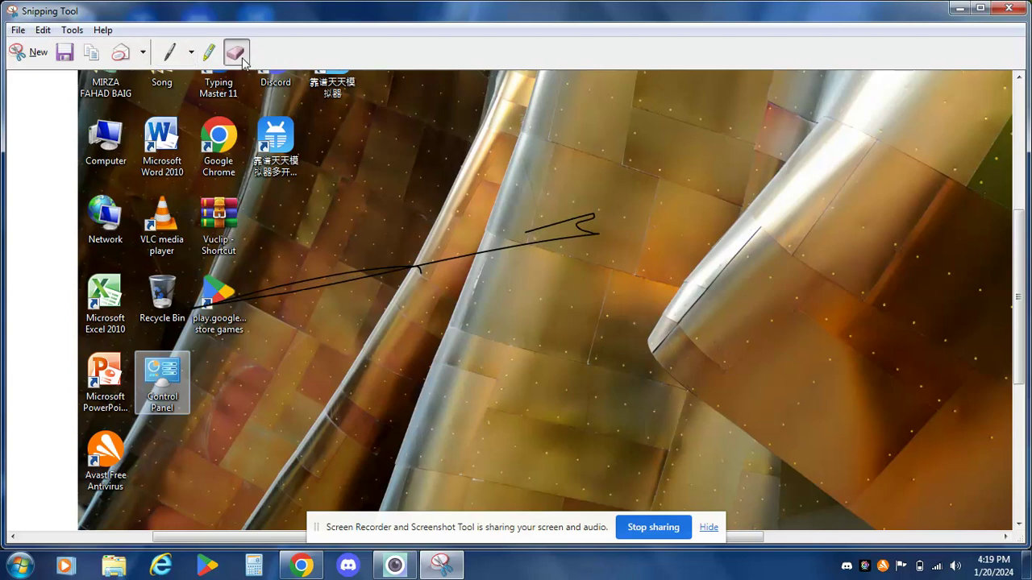
left_click(569, 229)
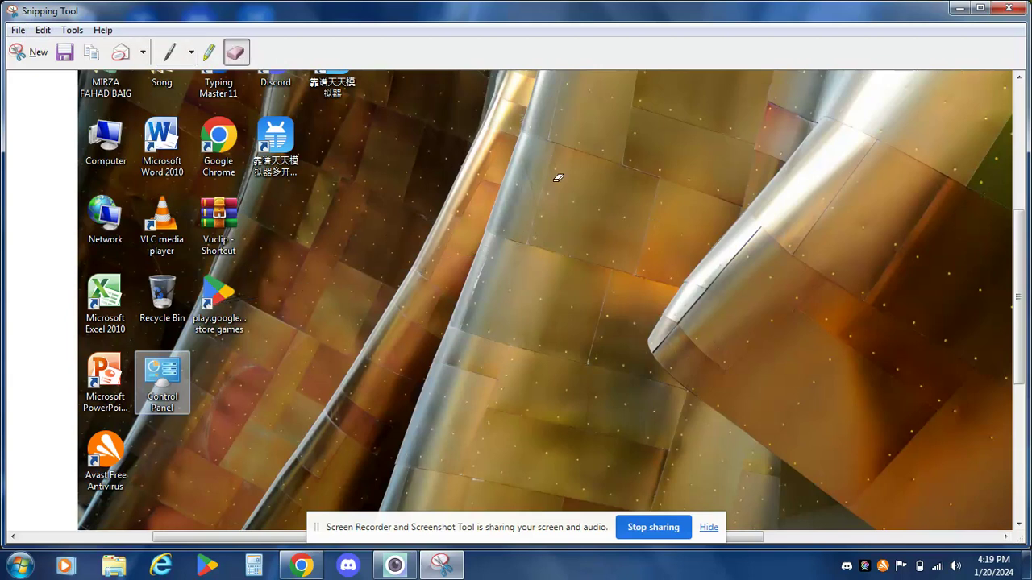
- Close the Snipping Tool and choose to save the changes to the snip
left_click(1014, 11)
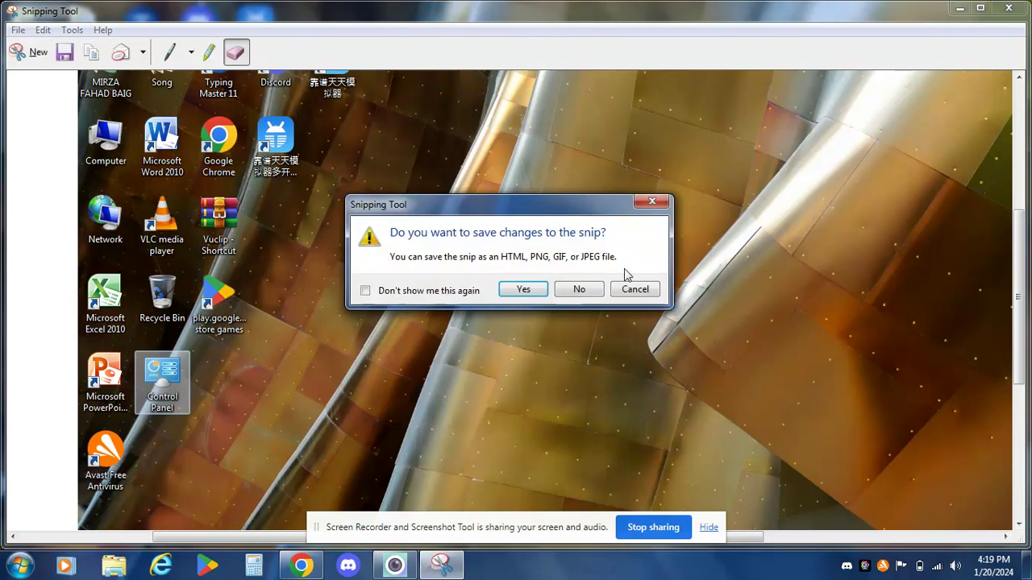
left_click(524, 290)
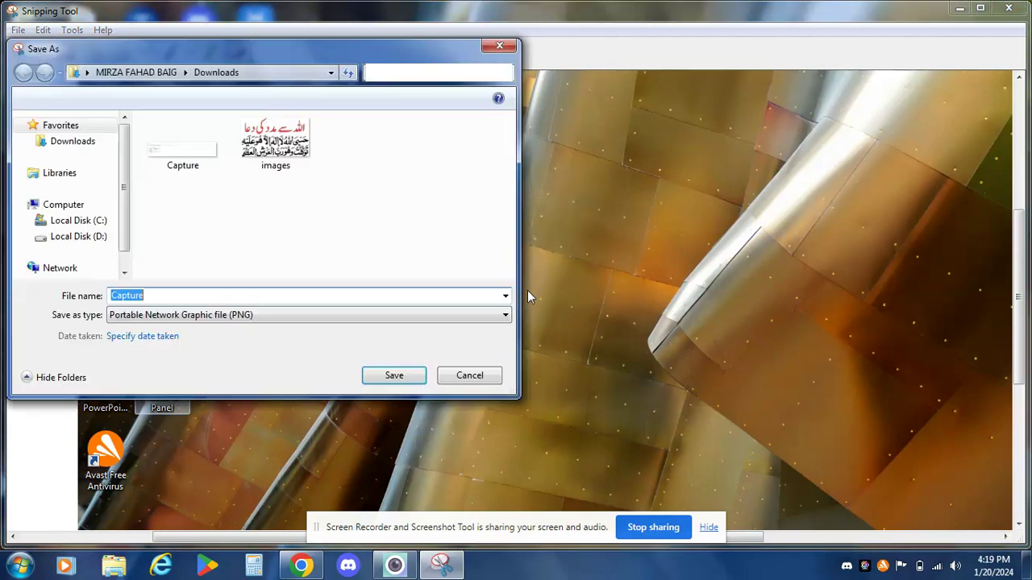
- Try to save the snip as Capture in PNG format in Downloads, declining to replace the existing file
left_click(77, 144)
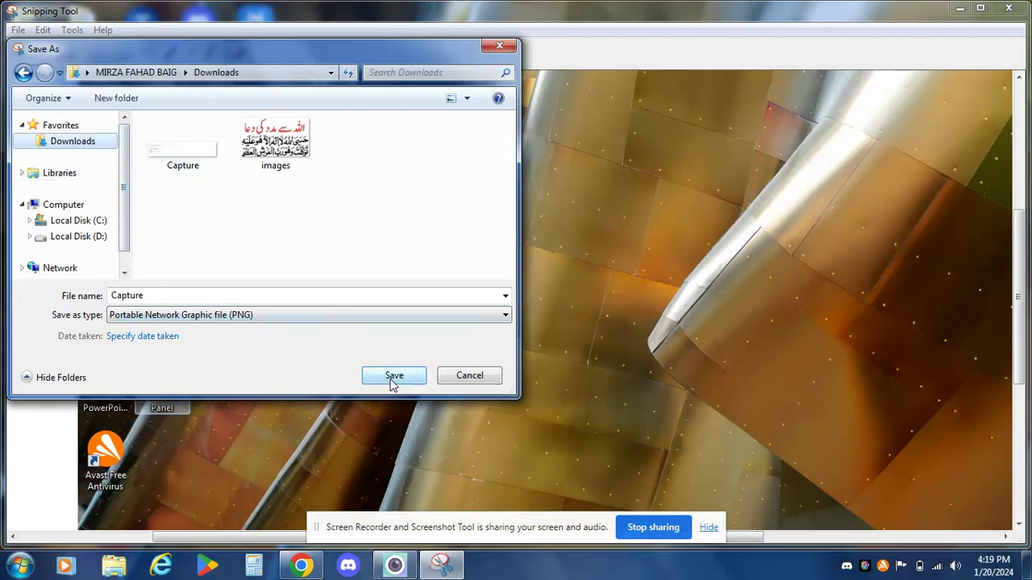
left_click(403, 316)
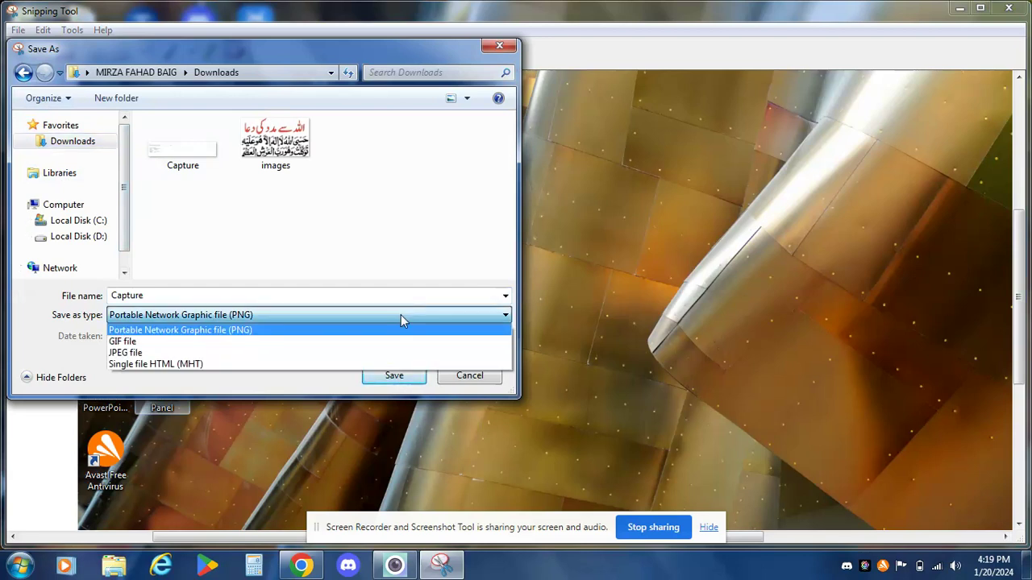
left_click(401, 315)
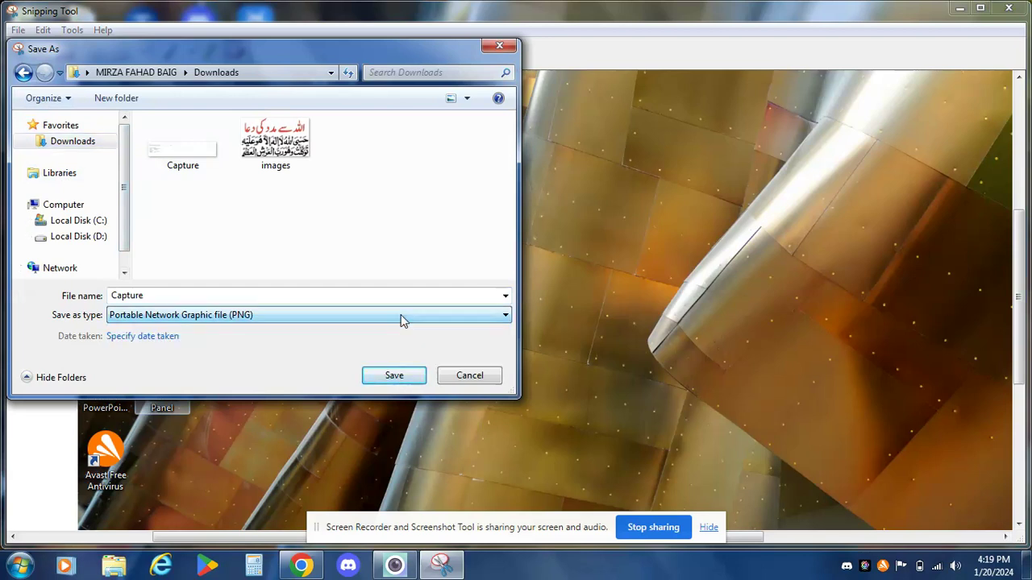
left_click(396, 377)
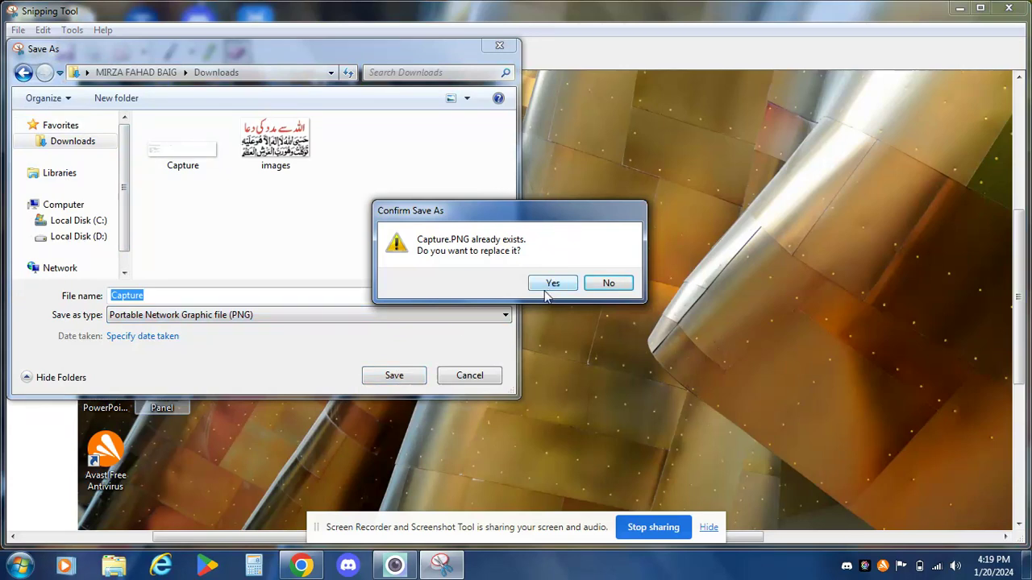
left_click(607, 283)
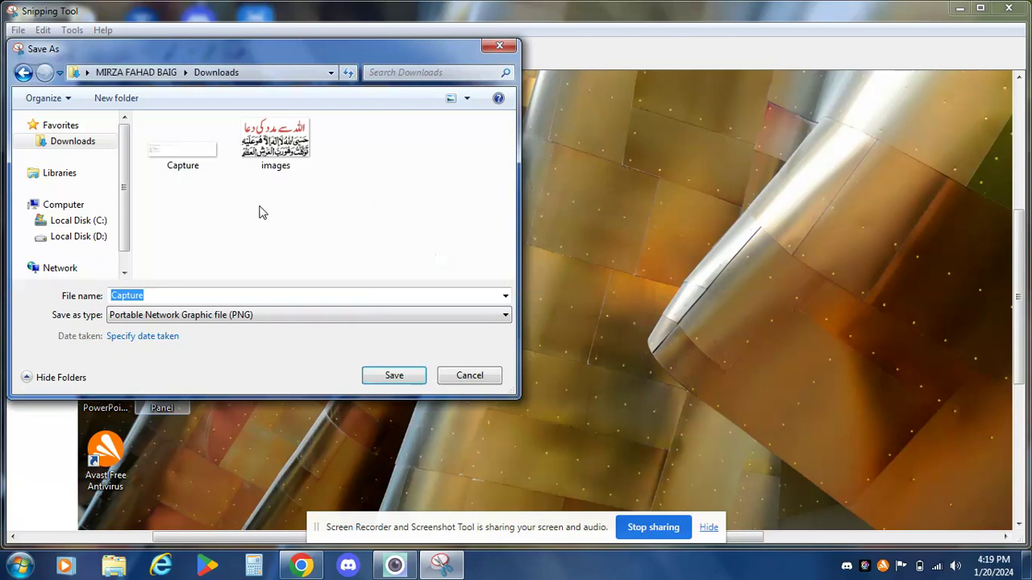
- Try to save the Capture snip in the Favorites location
left_click(83, 129)
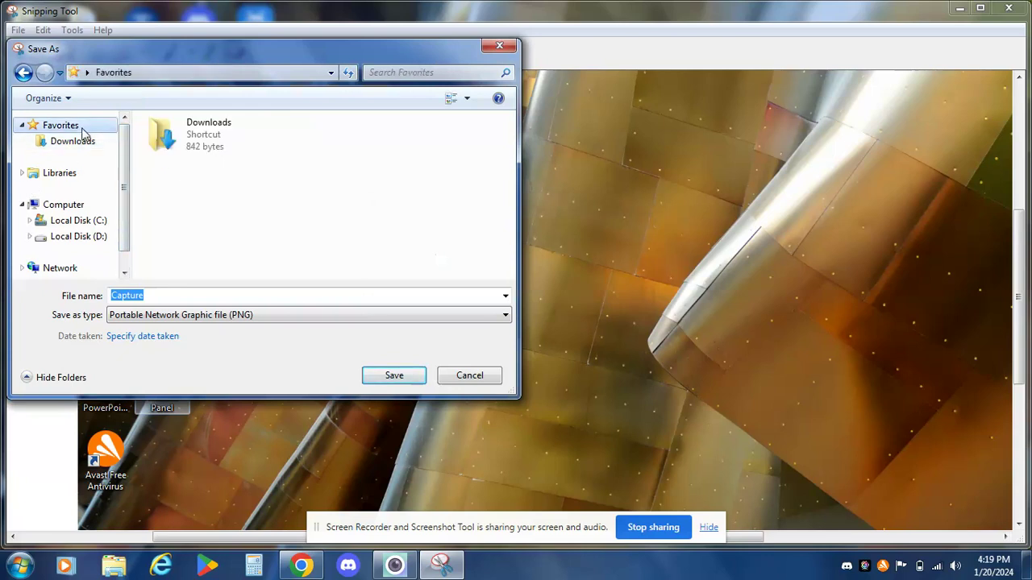
left_click(384, 383)
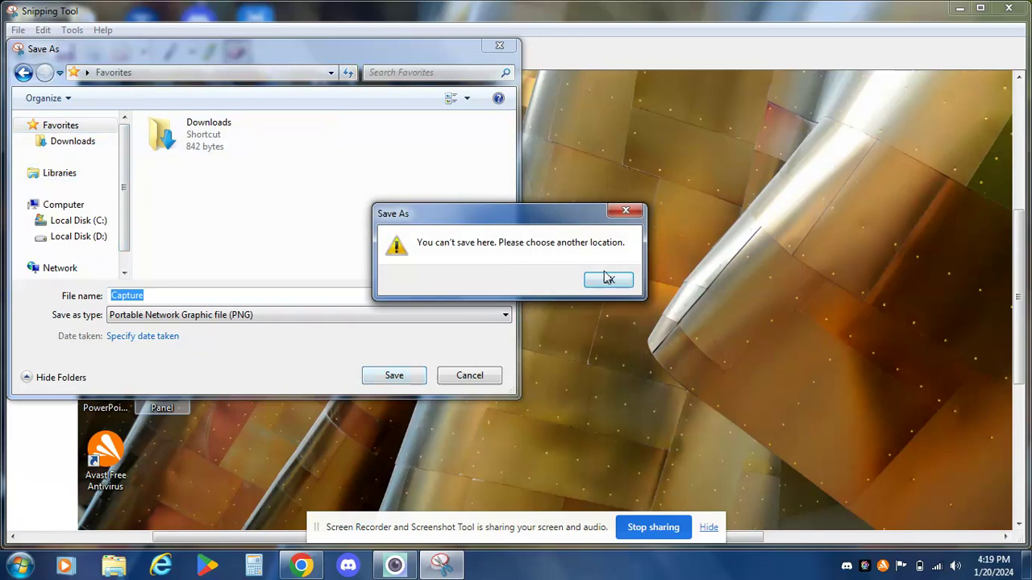
left_click(609, 284)
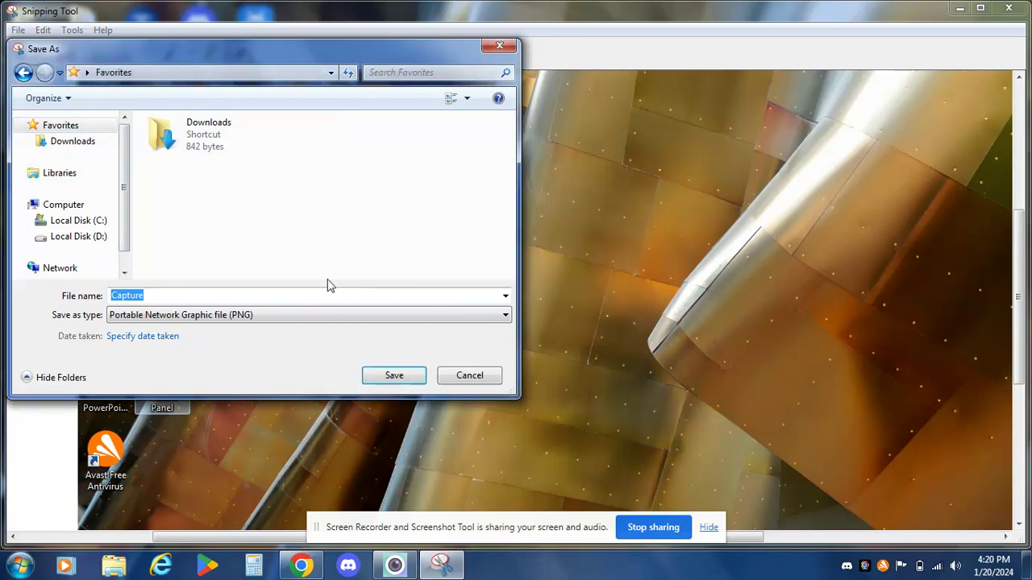
- Save the snip as the PNG file Capture in the Pictures library and close the Snipping Tool
left_click(77, 179)
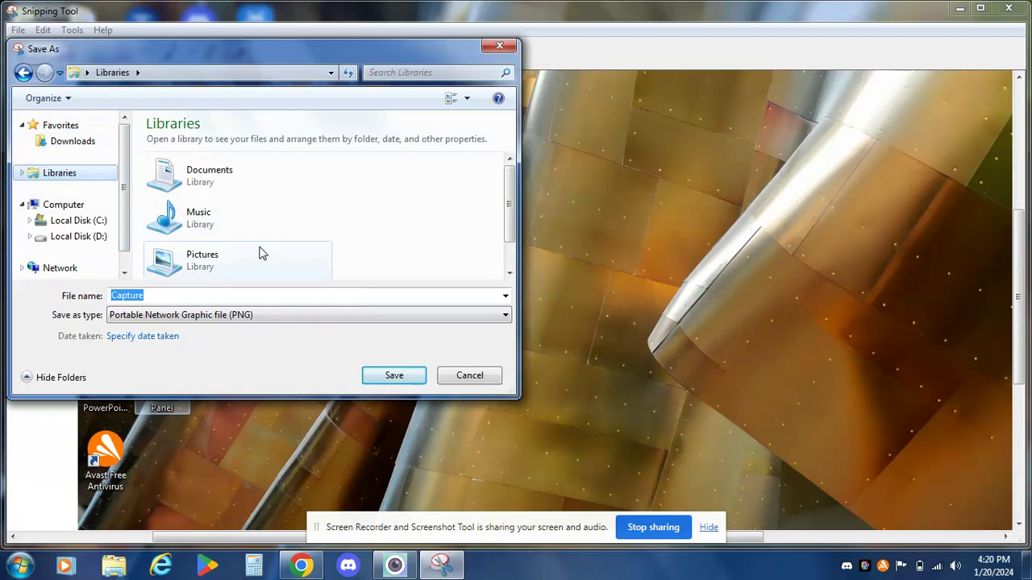
left_click(246, 276)
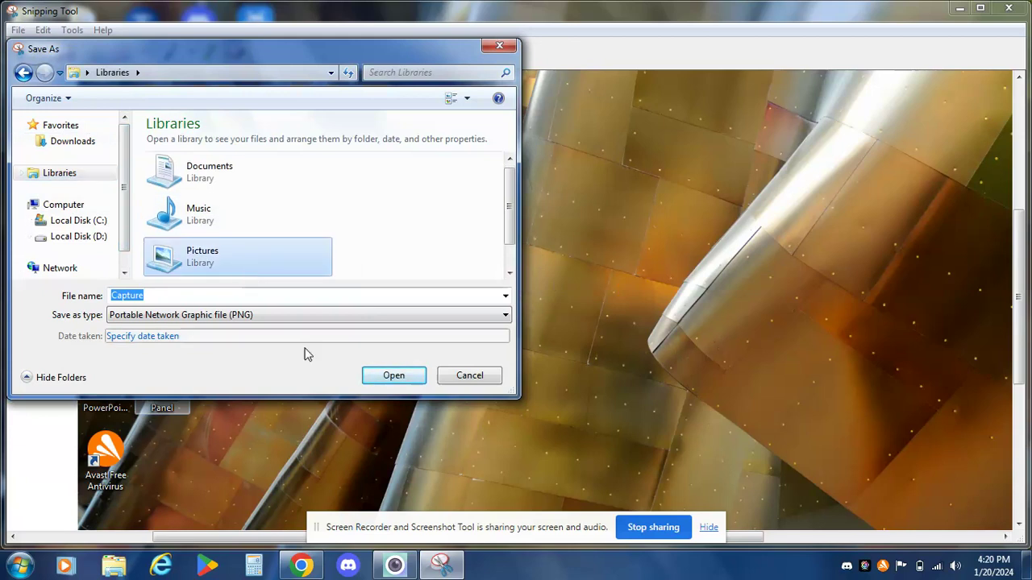
left_click(395, 376)
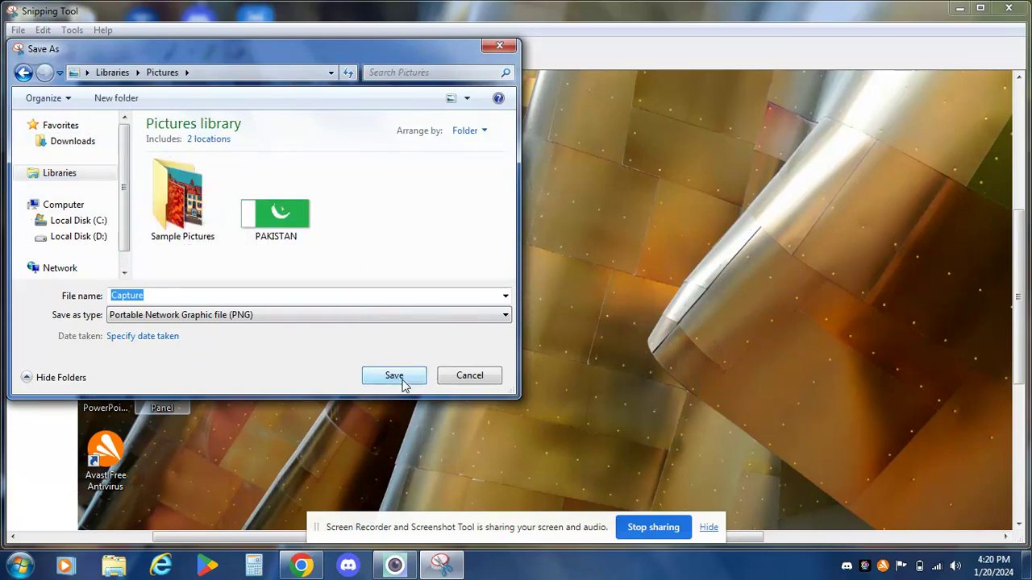
left_click(402, 379)
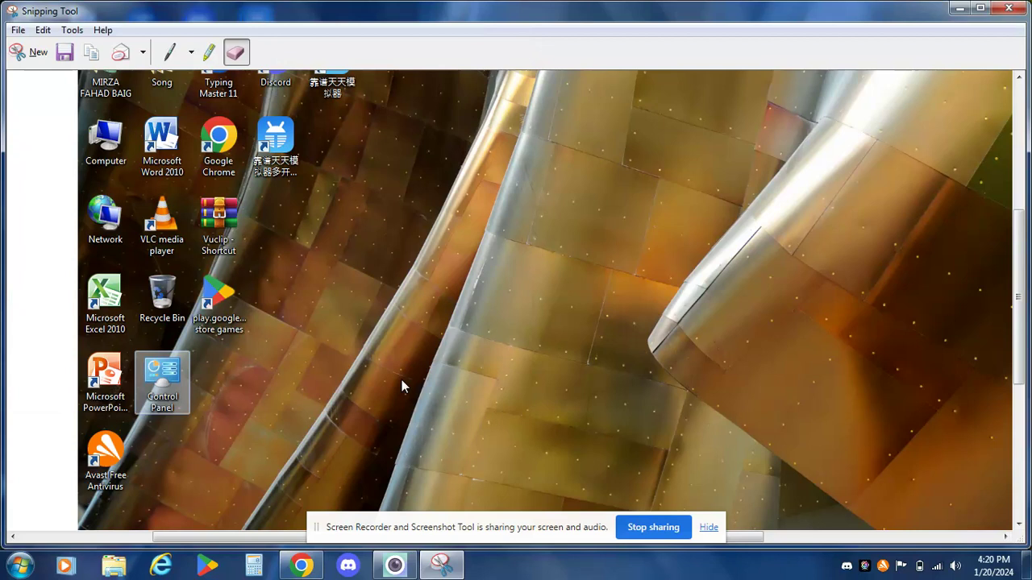
key("alt+F4")
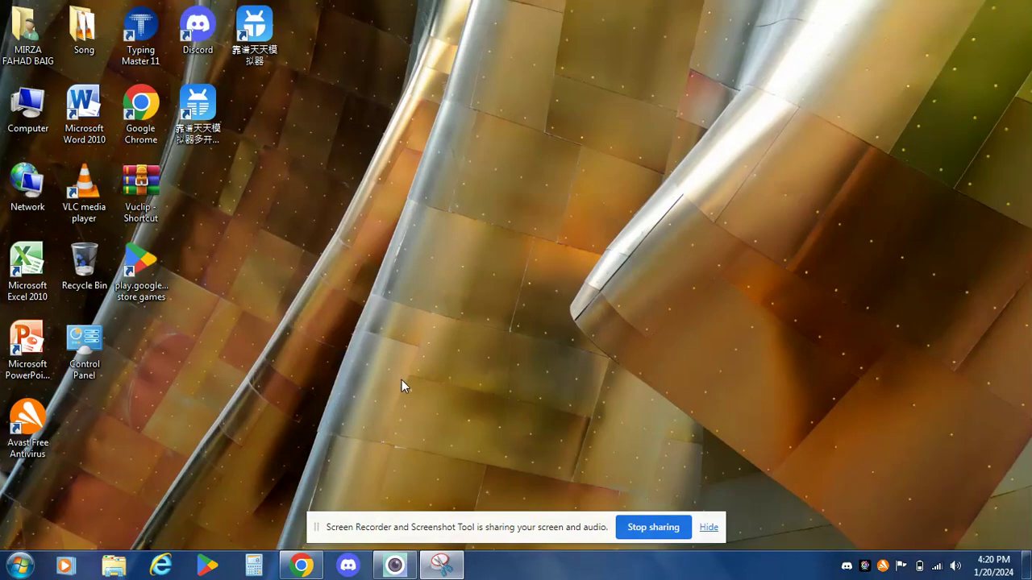
- Open the Pictures library from the Computer window to find the saved snip
left_click(32, 112)
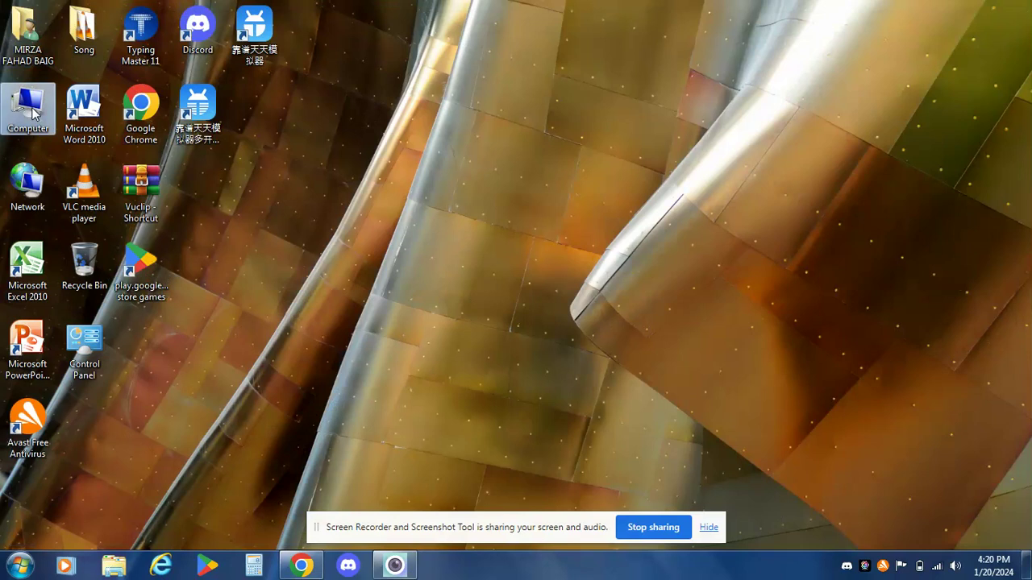
double_click(32, 113)
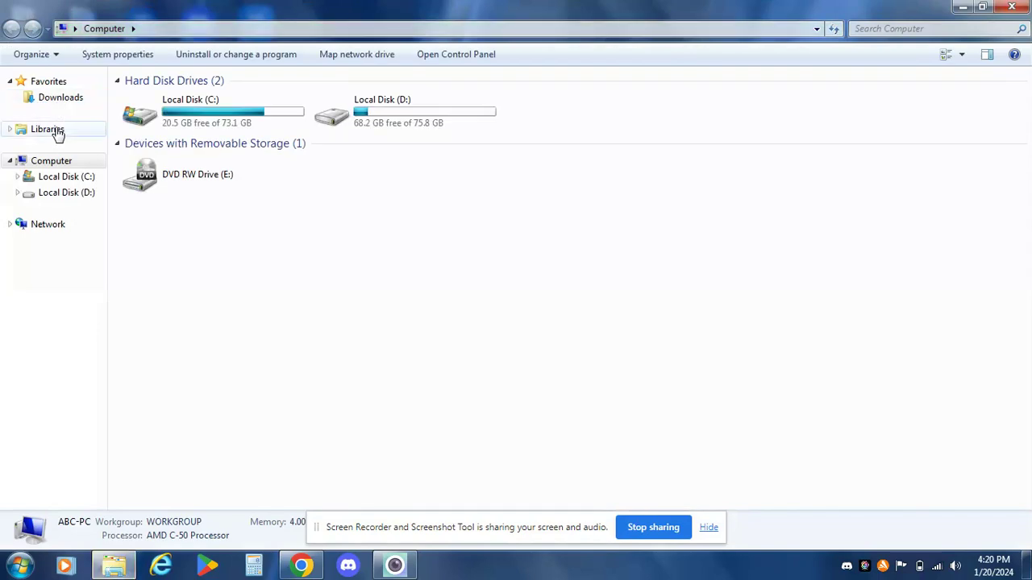
left_click(57, 132)
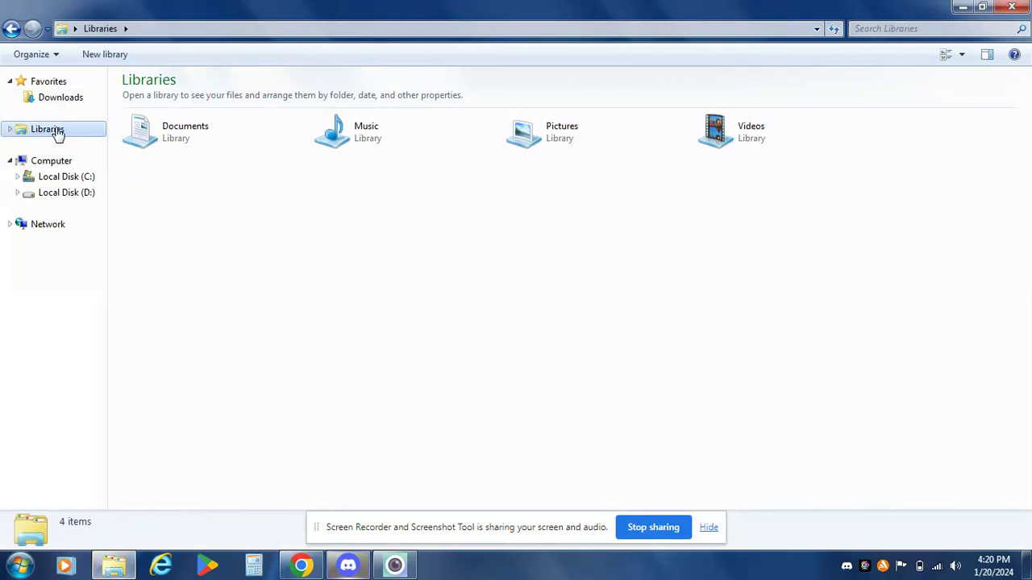
left_click(565, 132)
double_click(572, 131)
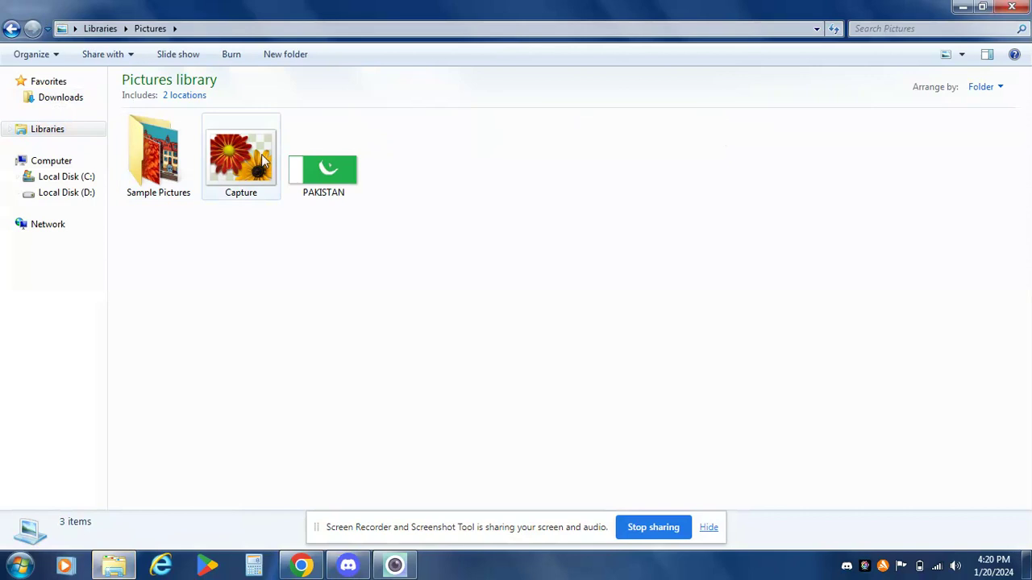
- Preview the saved Capture image in Windows Photo Viewer
double_click(262, 160)
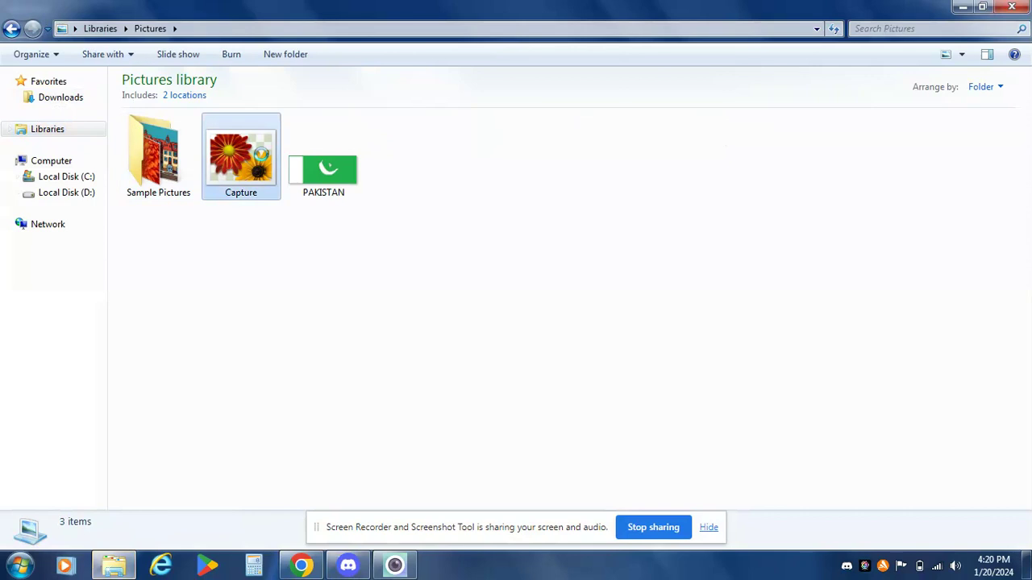
right_click(263, 136)
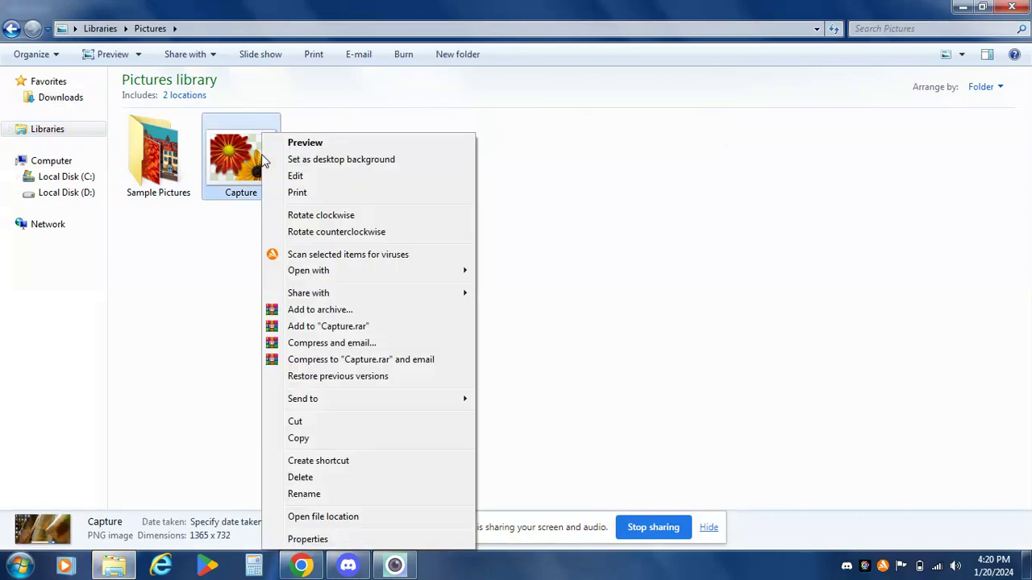
left_click(310, 147)
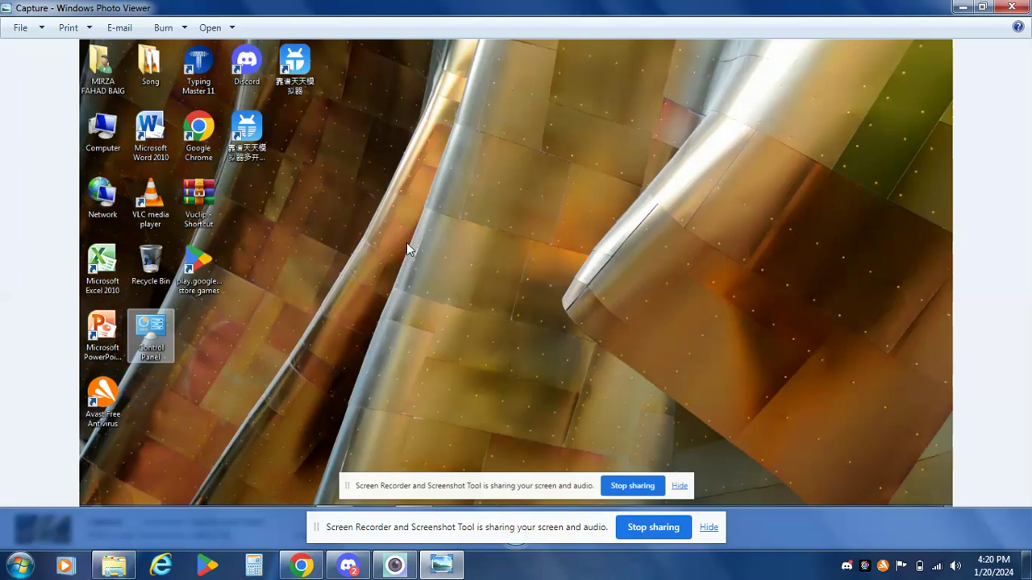
- Close the image preview and open the Capture picture from the Pictures library for editing in Paint
left_click(1012, 6)
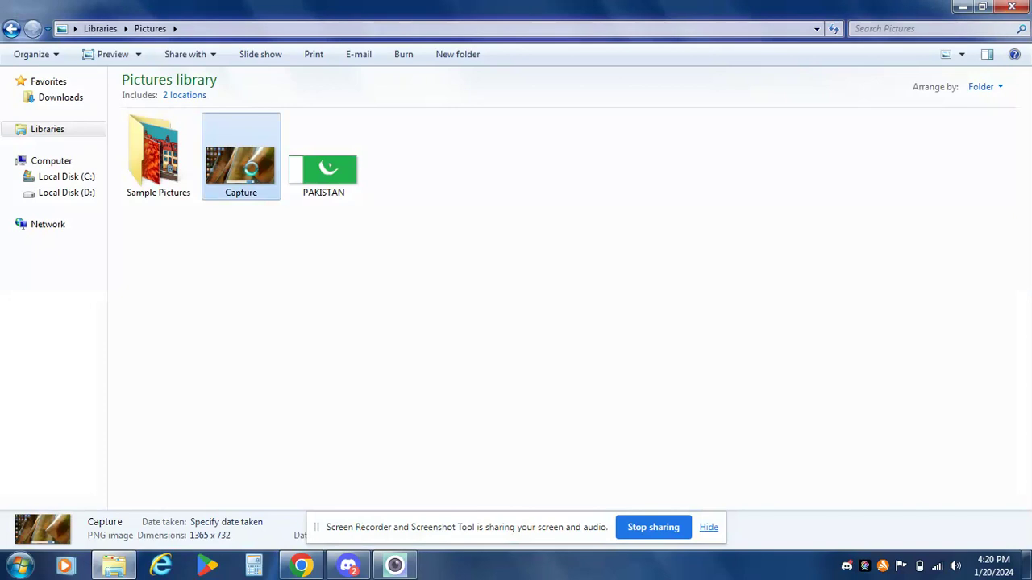
double_click(252, 168)
right_click(253, 168)
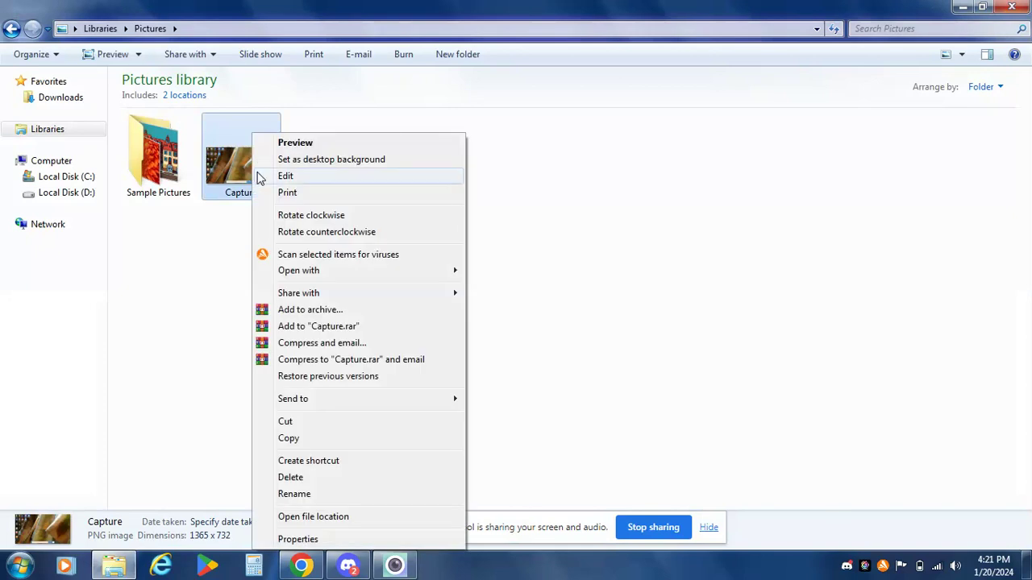
left_click(287, 177)
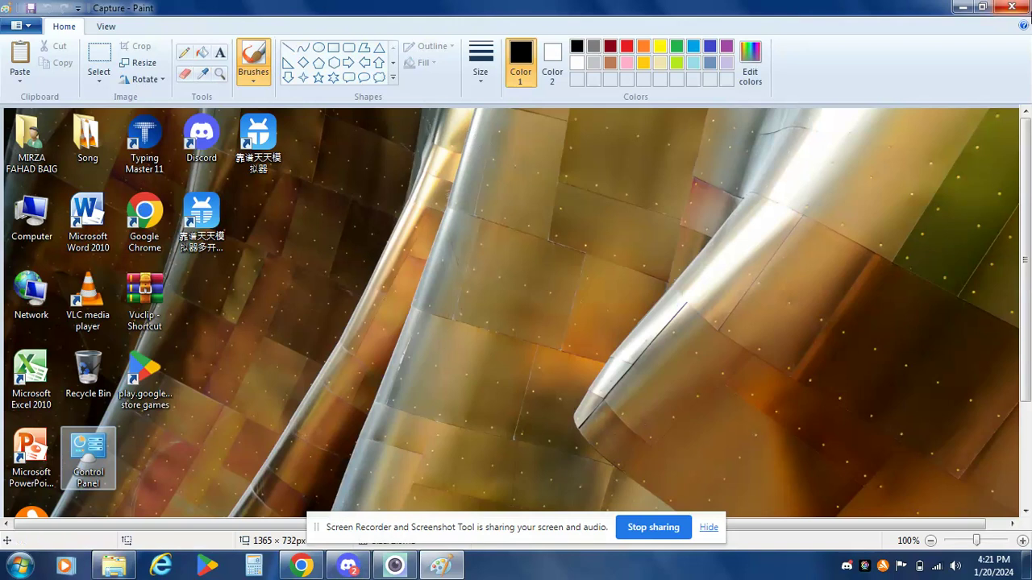
- Close Paint and the Pictures library window, and minimize Discord to return to the desktop
left_click(1012, 7)
left_click(1011, 7)
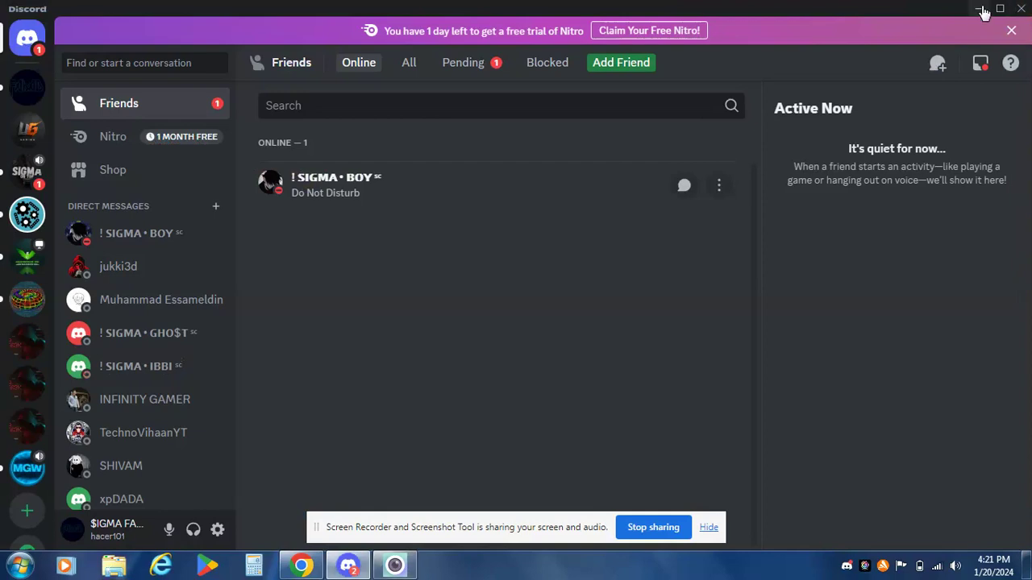
left_click(980, 10)
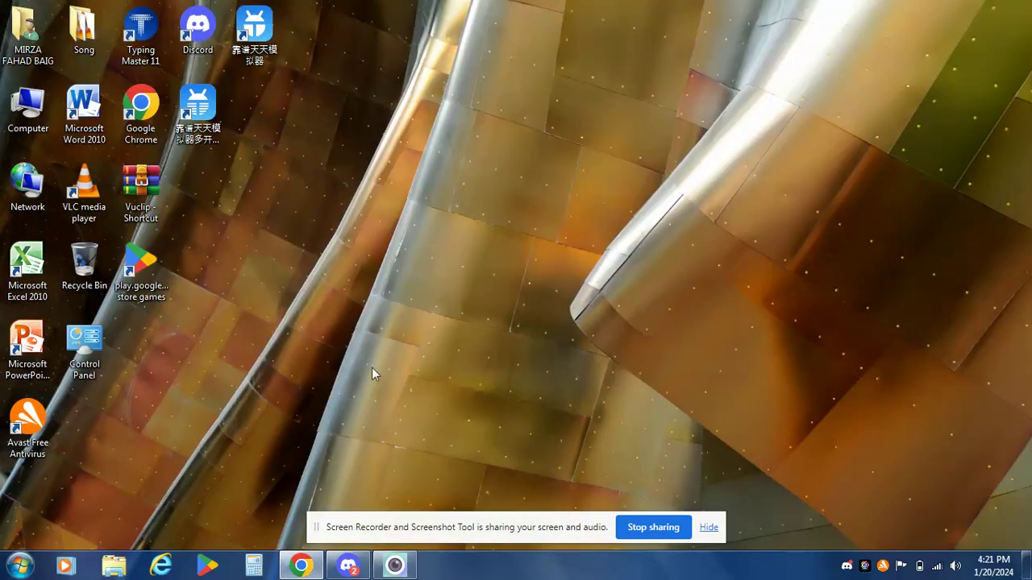
- Restore the minimized Discord window and close it
mouse_move(360, 572)
left_click(348, 565)
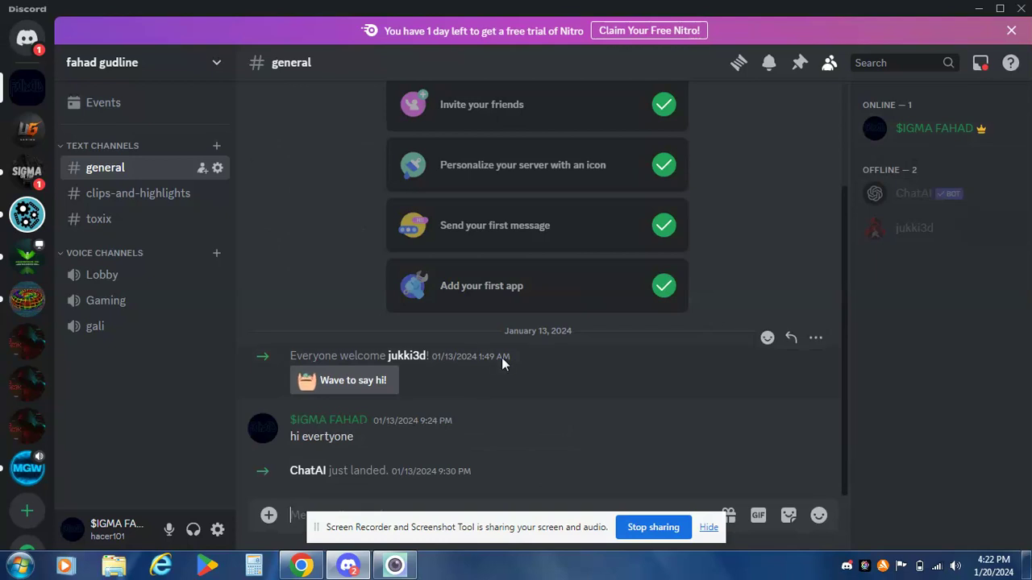
left_click(1016, 8)
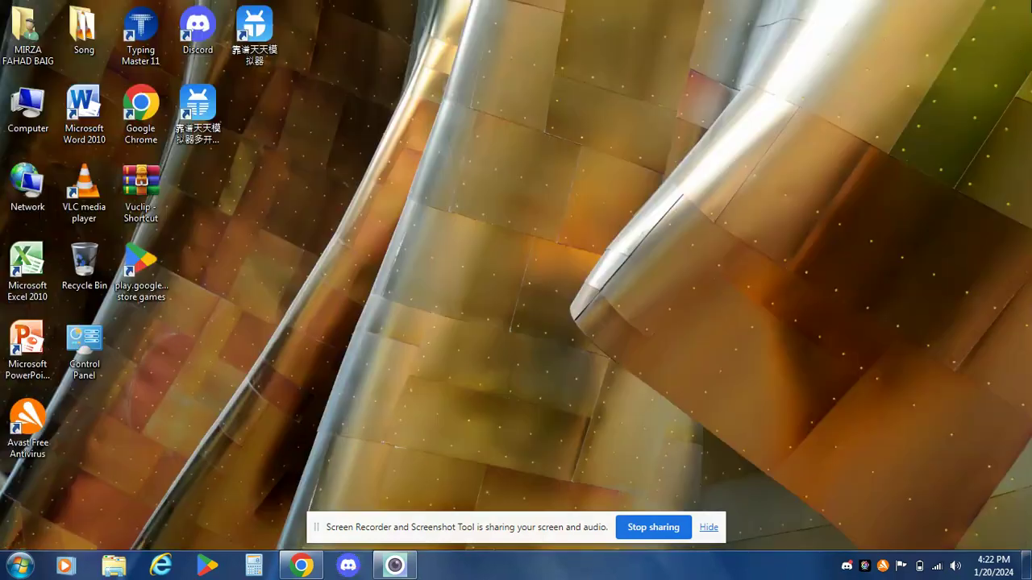